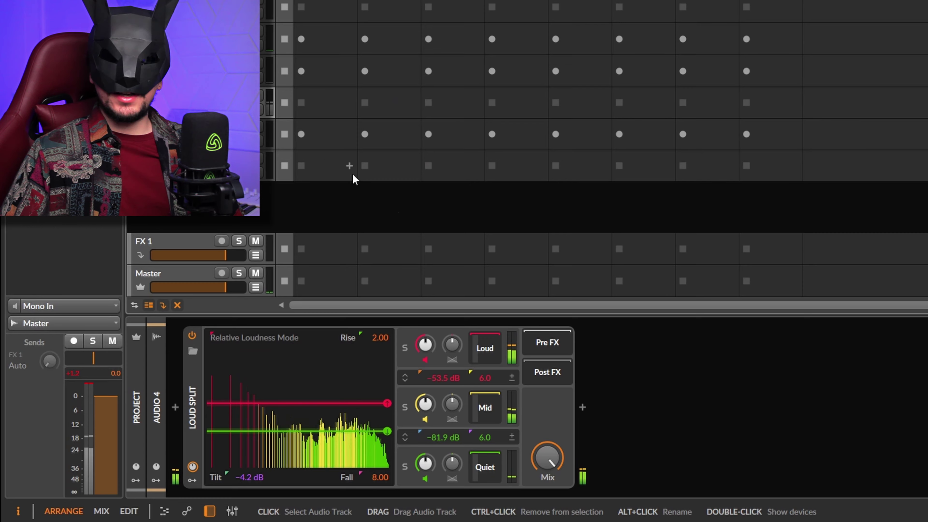
# - Expand the Loud, Mid and Quiet band chains in Audio 4's Loud Split to view their effects
pyautogui.click(492, 353)
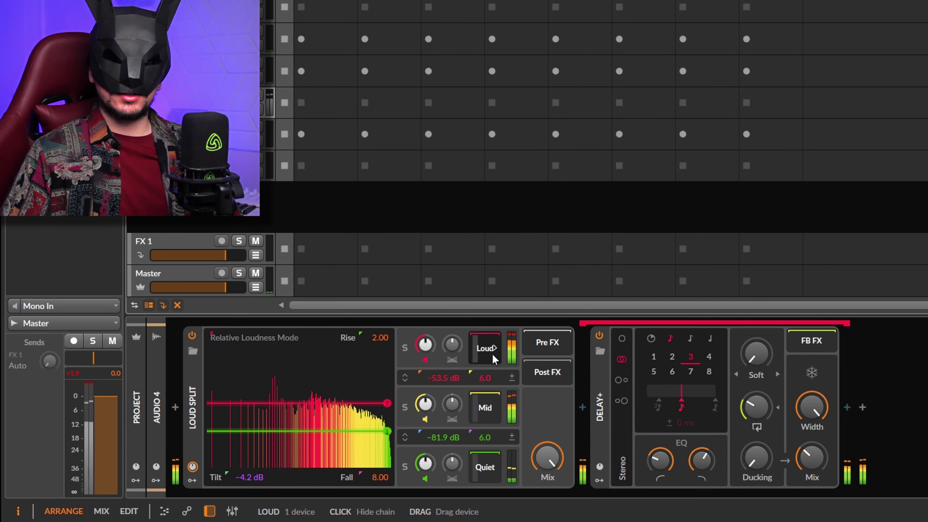
pyautogui.click(494, 405)
pyautogui.click(486, 469)
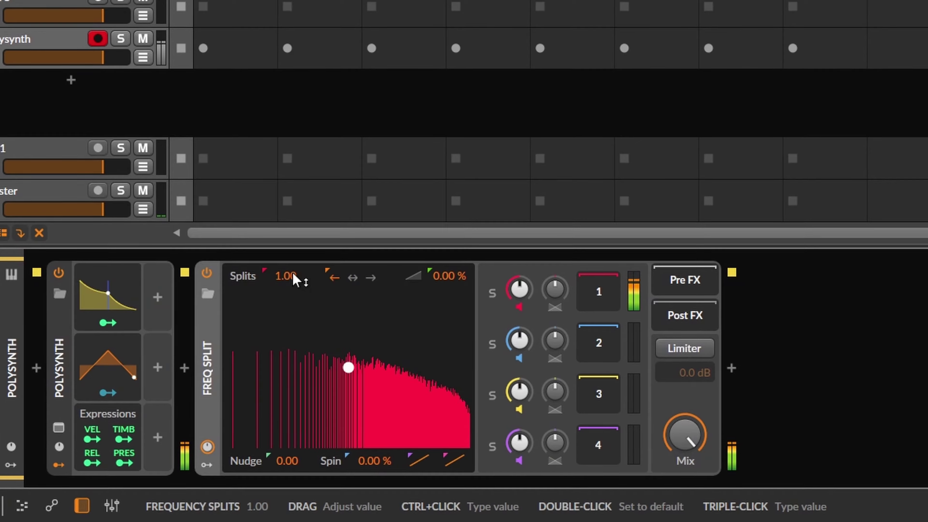
# - Raise the Freq Split's Splits value from 1.00 to about 4.11
pyautogui.moveTo(288, 285); pyautogui.dragTo(284, 199)
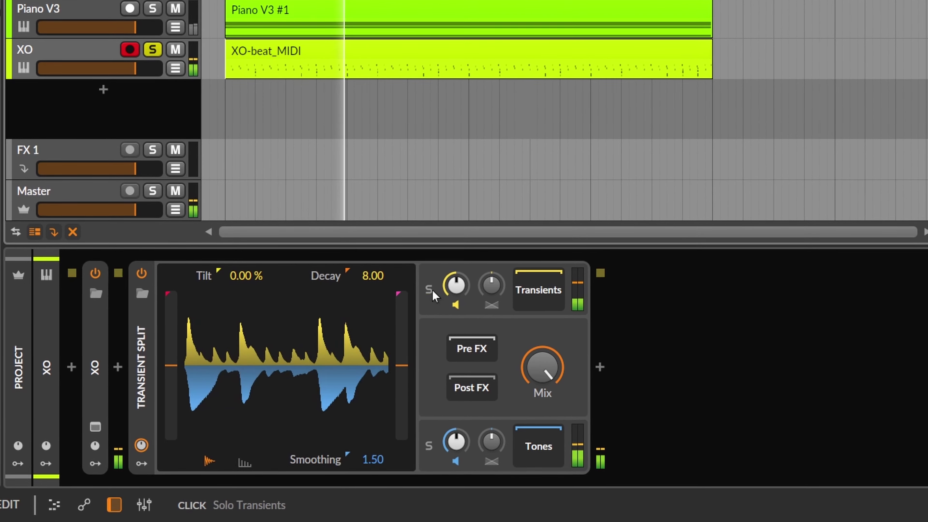
pyautogui.click(424, 292)
pyautogui.click(431, 445)
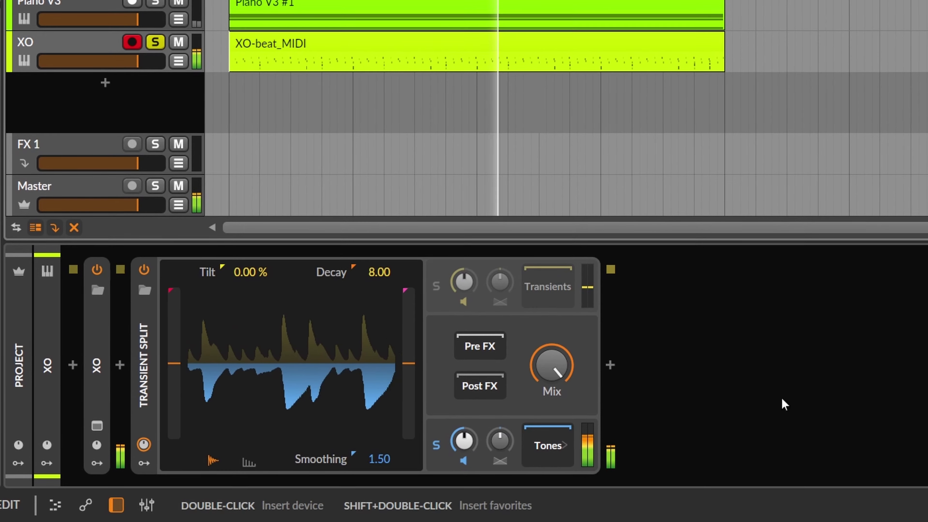
pyautogui.click(437, 444)
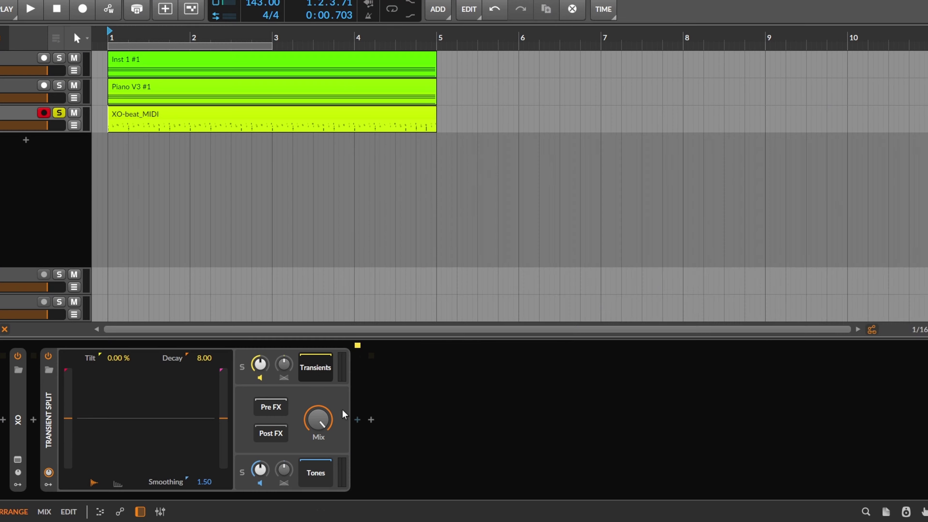
# - Add Bit-8, Chorus+, Delay-2, Reverb and a lowered-threshold Compressor+ to the Transients band
pyautogui.click(356, 419)
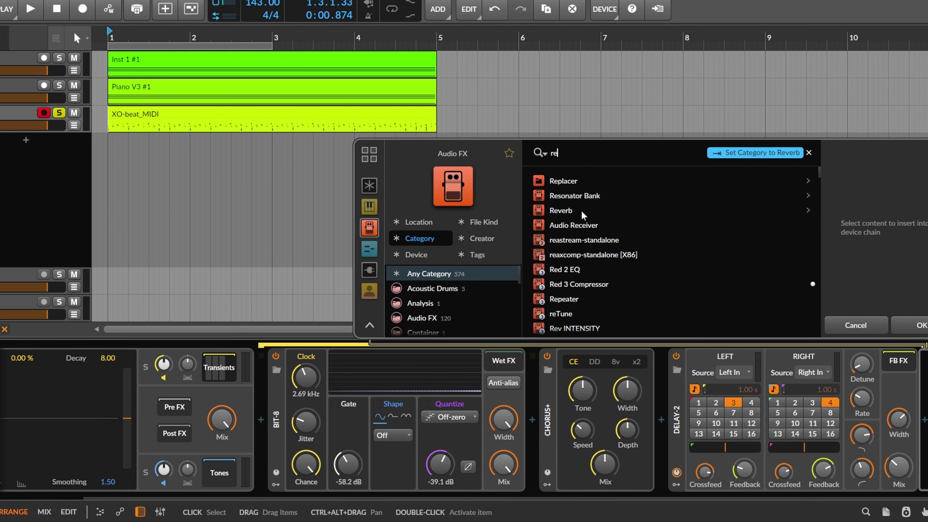
pyautogui.doubleClick(586, 213)
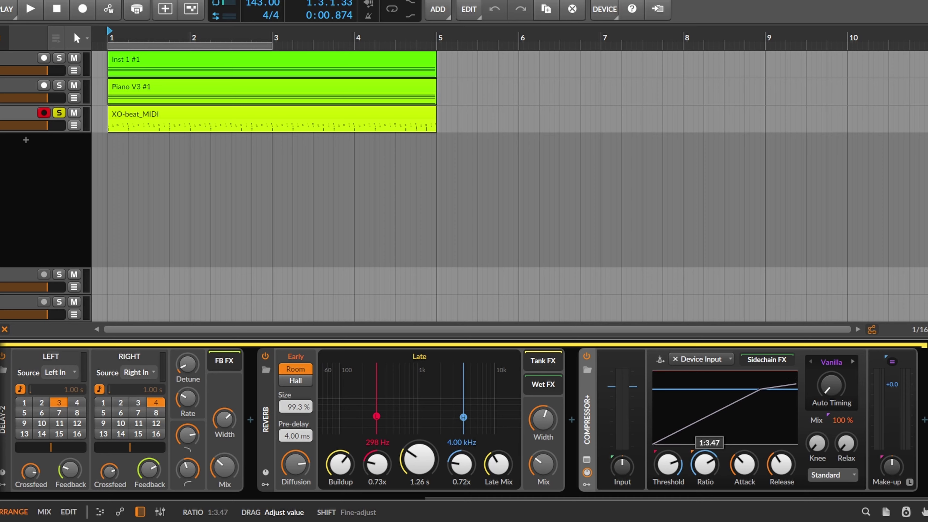
pyautogui.moveTo(668, 463); pyautogui.dragTo(668, 475)
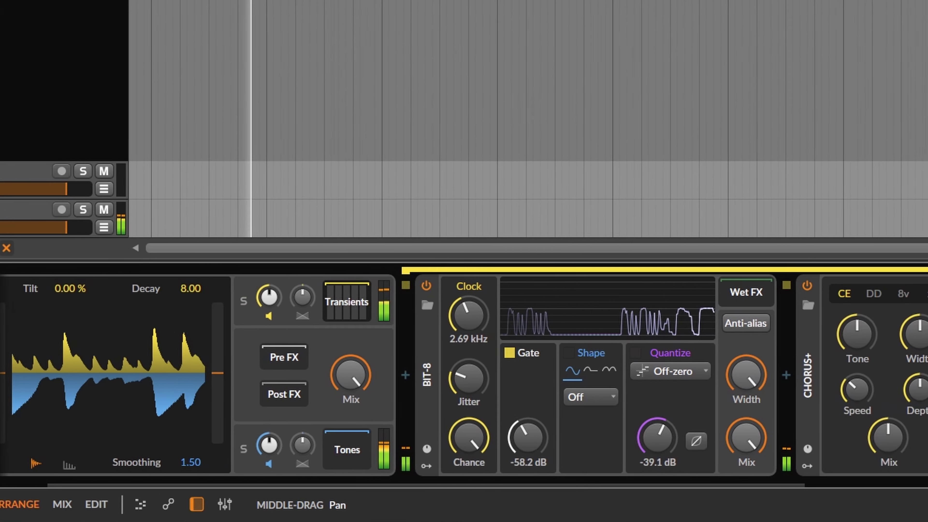
pyautogui.hscroll(5, 668, 394)
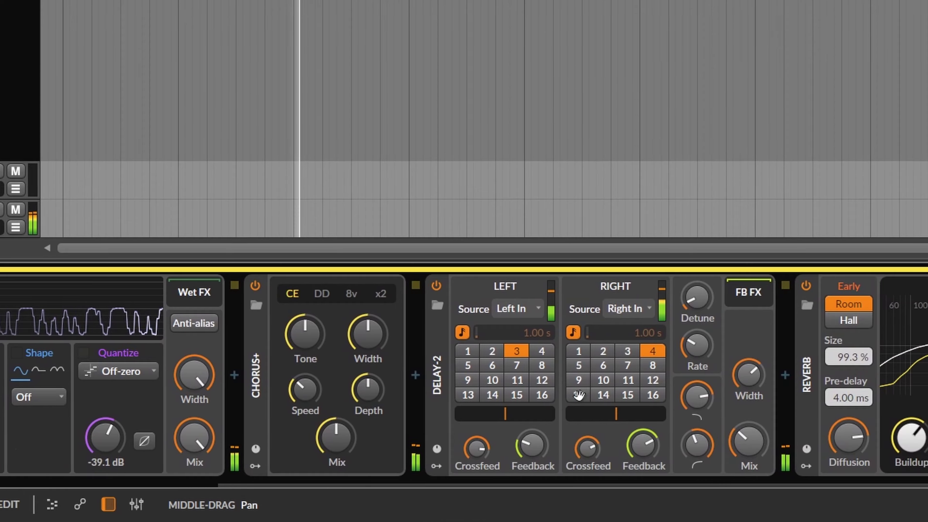
pyautogui.moveTo(578, 394); pyautogui.dragTo(65, 460)
pyautogui.hscroll(5, 65, 460)
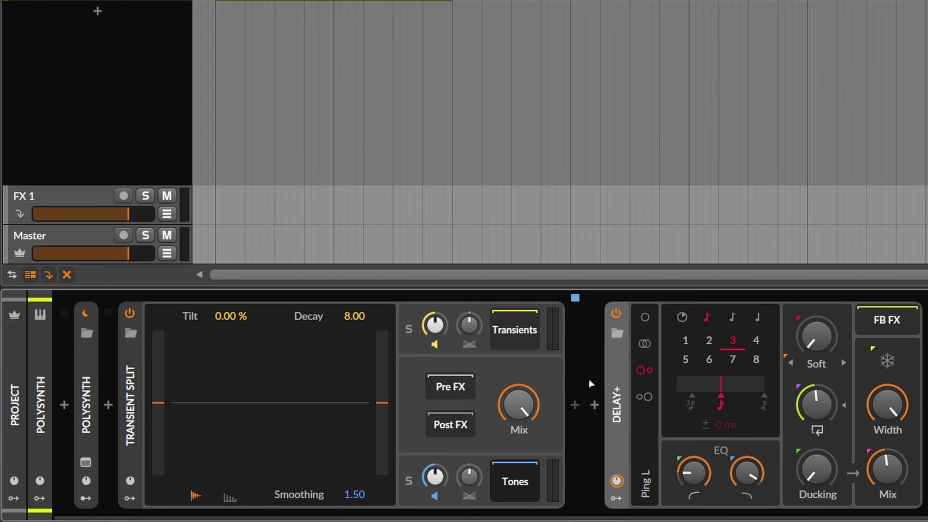
# - Show the Tones band's effect chain and take the Tones band out of solo
pyautogui.click(574, 391)
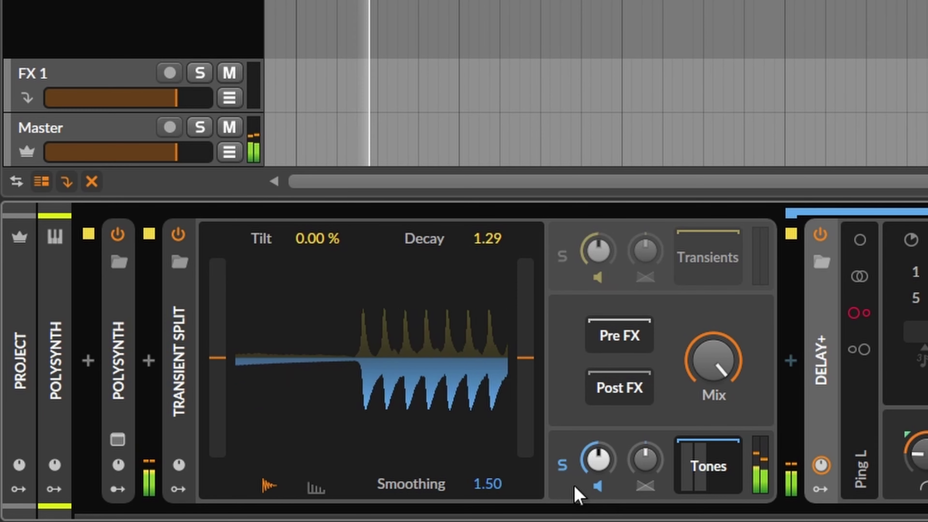
pyautogui.click(561, 465)
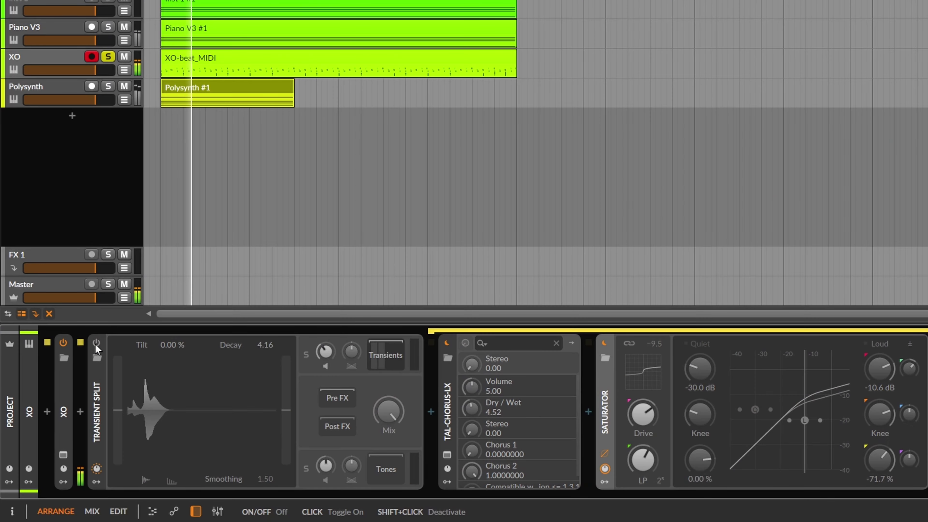
# - Switch the XO track's bypassed Transient Split back on
pyautogui.click(96, 345)
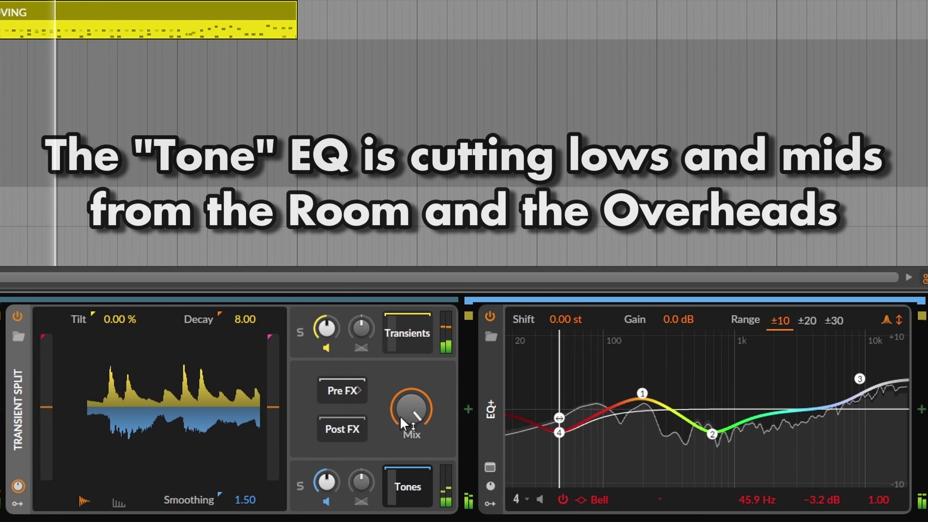
# - Display the EQ+ on the drums' Transients band chain
pyautogui.click(408, 334)
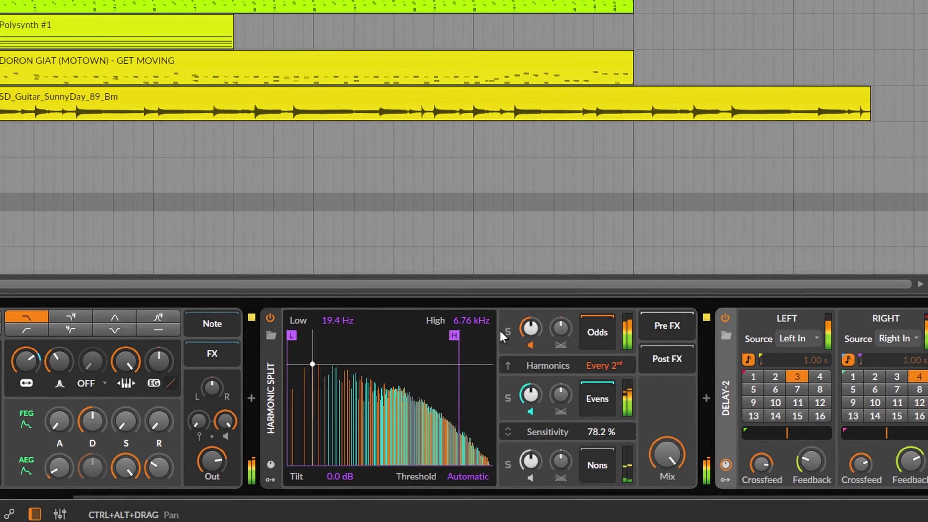
# - Solo the Harmonic Split's Odds, Evens and Nons bands in turn to hear each part
pyautogui.click(533, 329)
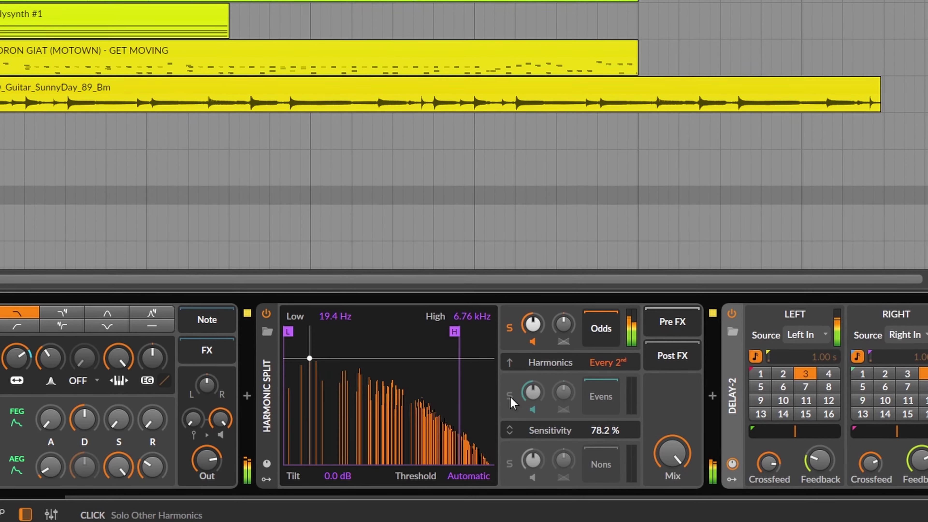
pyautogui.click(511, 394)
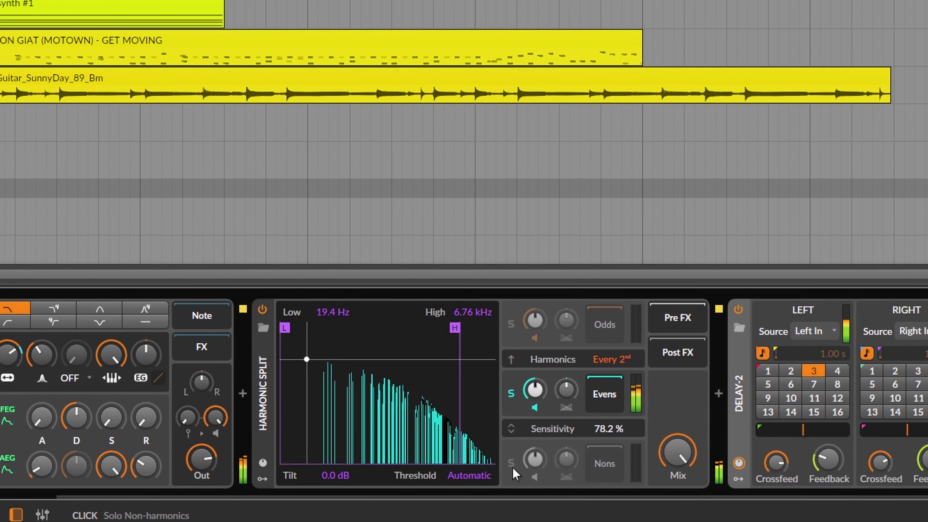
pyautogui.click(510, 463)
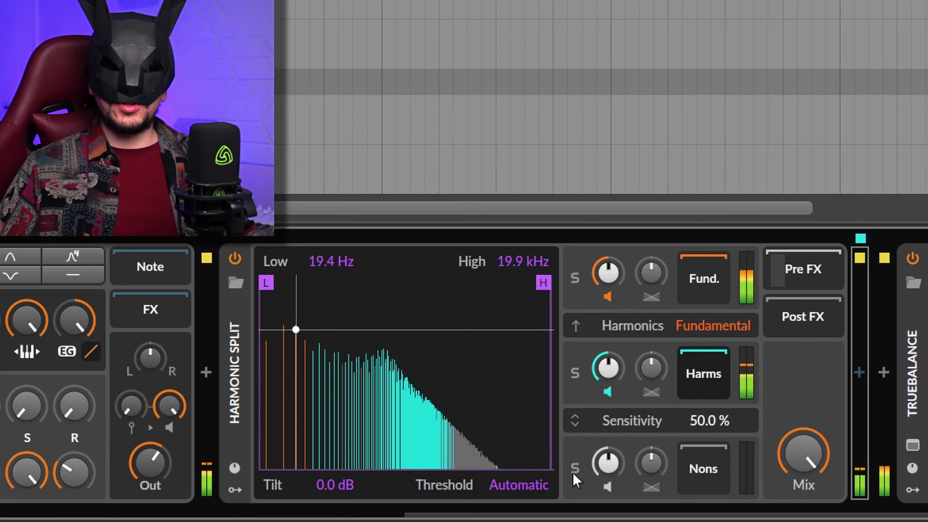
# - Solo the Nons band and lower the Harmonic Split Sensitivity toward 1.00 %
pyautogui.click(575, 471)
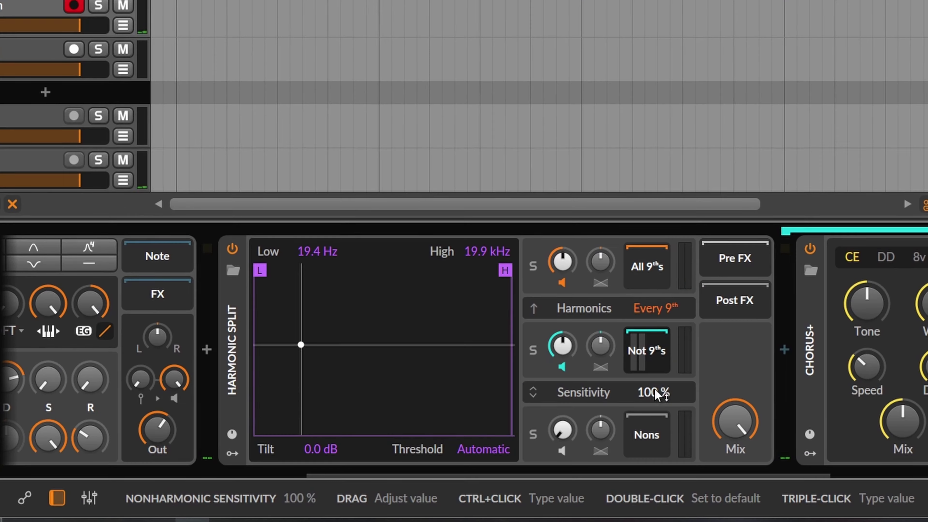
pyautogui.moveTo(656, 395); pyautogui.dragTo(656, 451)
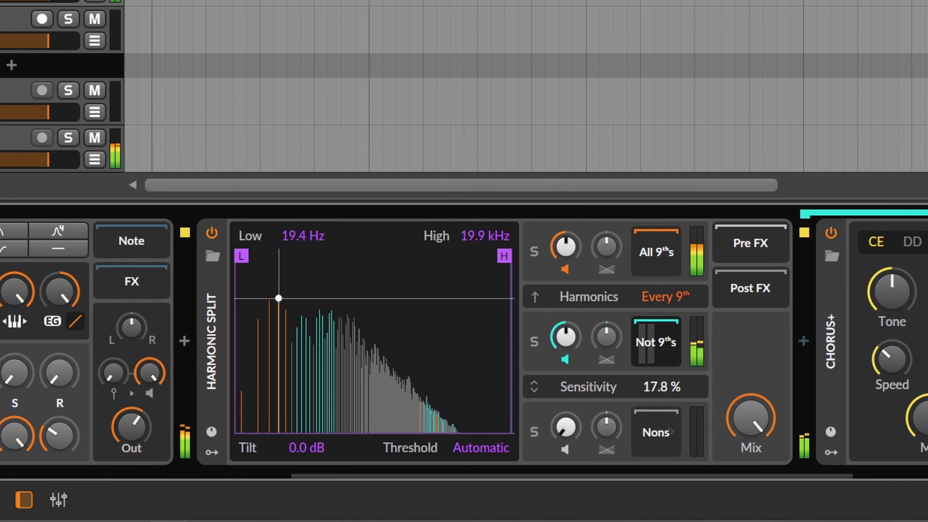
pyautogui.click(657, 251)
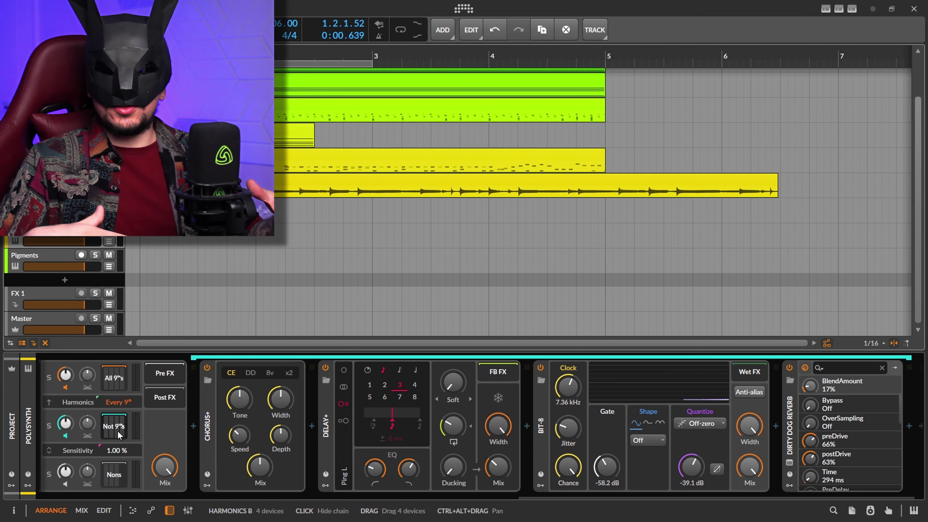
# - Display the Nons band chain of Filter+, Delay-2 and Reverb
pyautogui.click(114, 475)
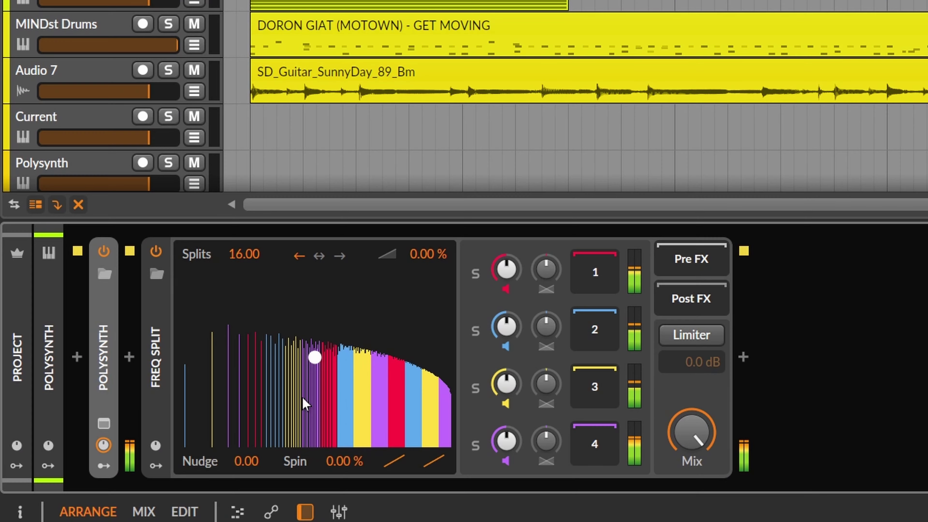
# - Bend the Freq Split's split distribution several ways, crowding the 16 bands toward the highs
pyautogui.moveTo(315, 357); pyautogui.dragTo(268, 238)
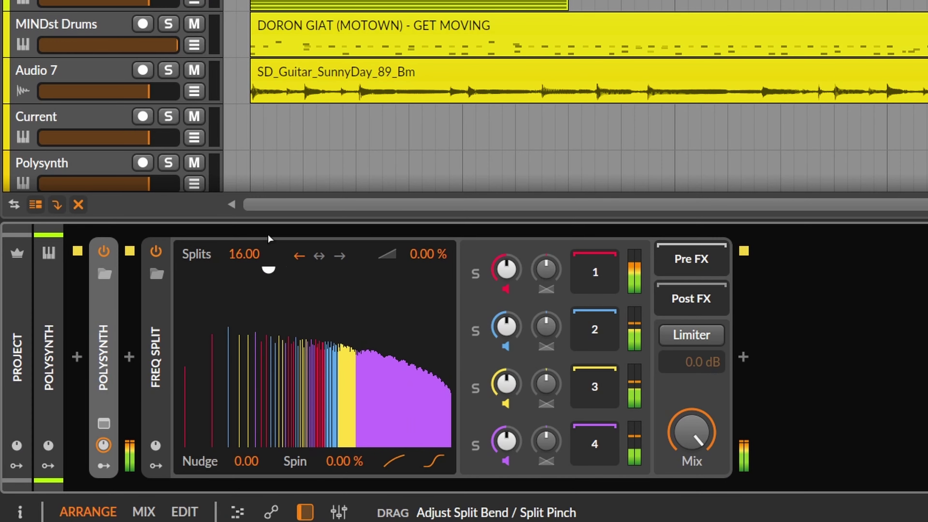
pyautogui.moveTo(242, 302); pyautogui.dragTo(308, 512)
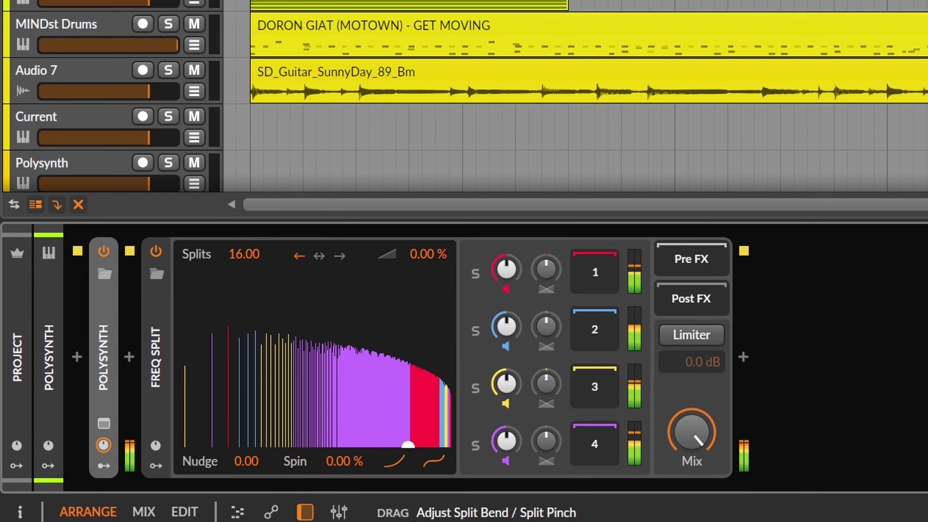
pyautogui.moveTo(463, 417); pyautogui.dragTo(342, 395)
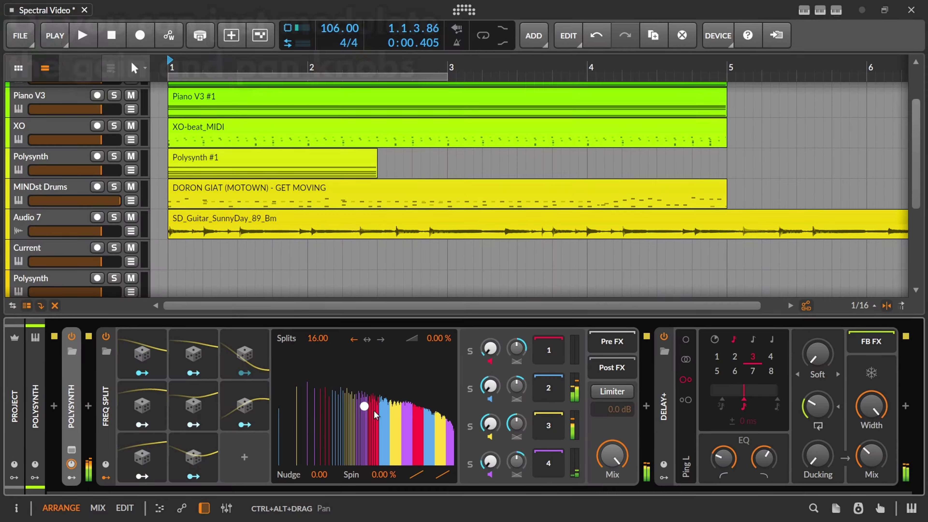
# - Adjust the split bend and pinch, then view the Flanger+ and Phaser+ effects on bands 2 and 3
pyautogui.moveTo(370, 408); pyautogui.dragTo(480, 349)
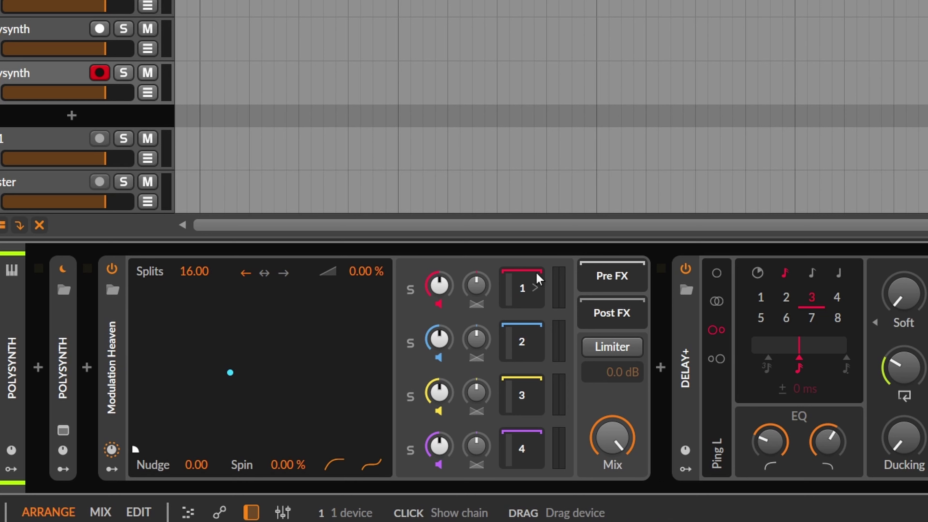
pyautogui.click(529, 346)
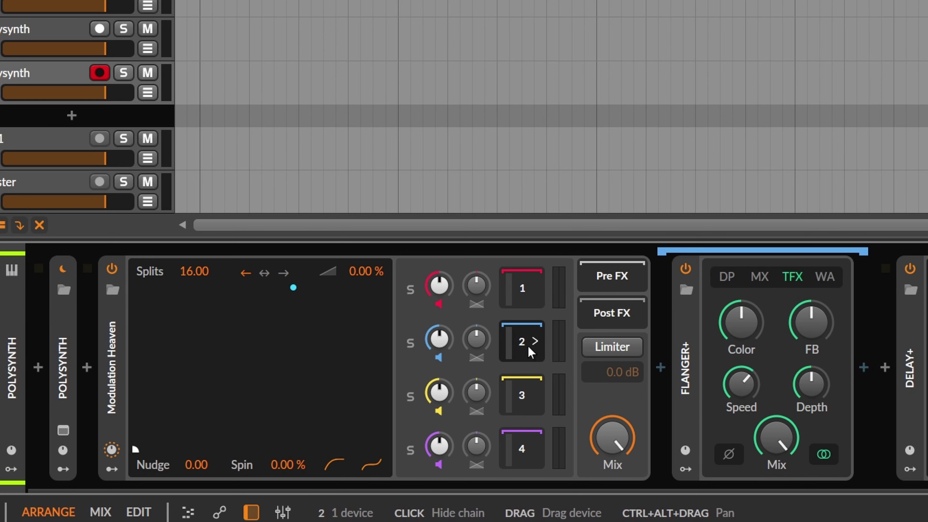
pyautogui.click(517, 405)
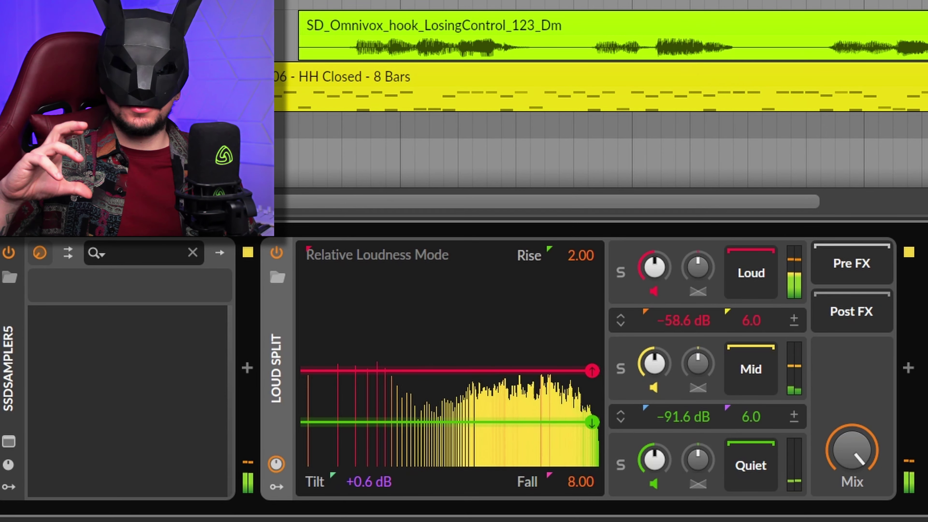
# - Bypass and re-enable Loud Split, solo the Loud, Mid and Quiet bands in turn, then enable Chain
pyautogui.click(276, 252)
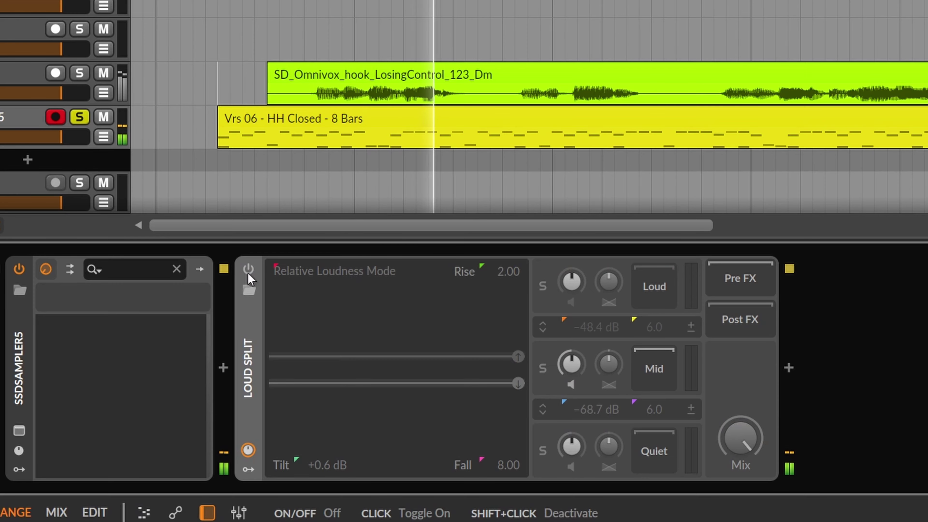
pyautogui.click(249, 270)
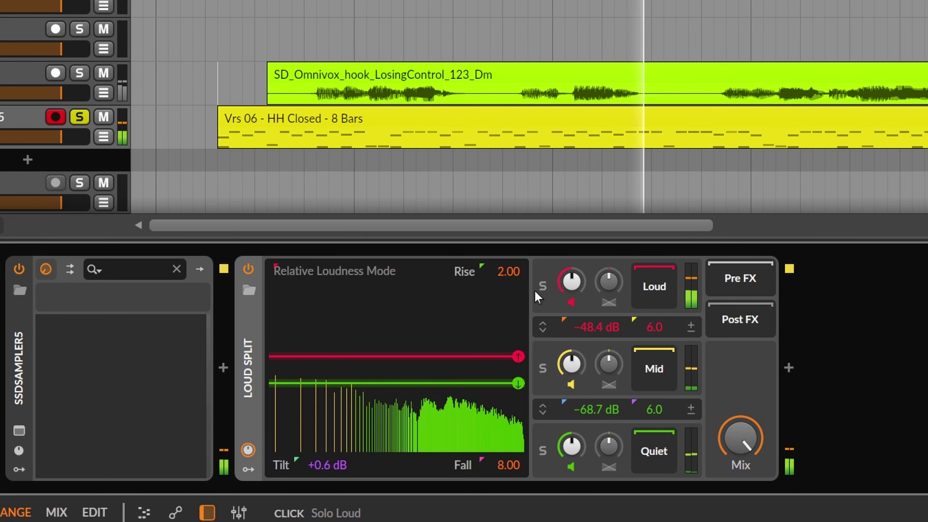
pyautogui.click(542, 287)
pyautogui.click(545, 368)
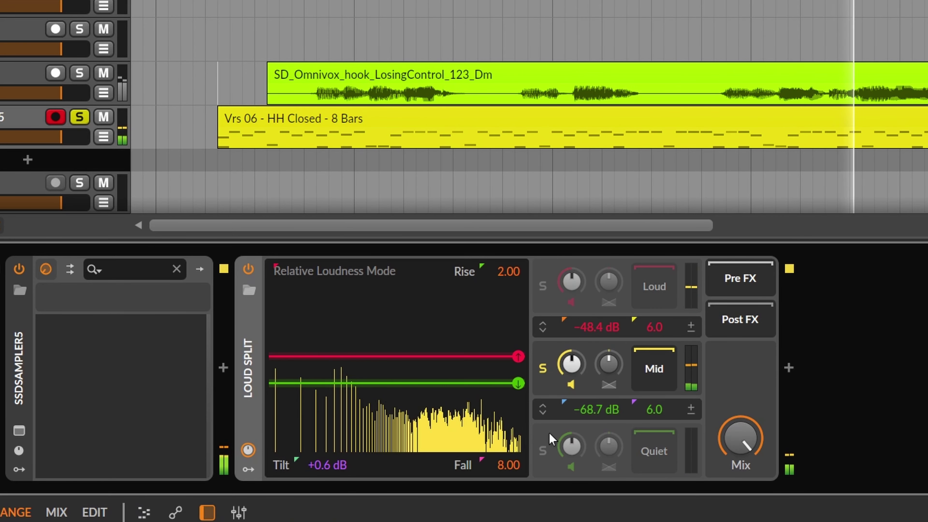
pyautogui.click(544, 455)
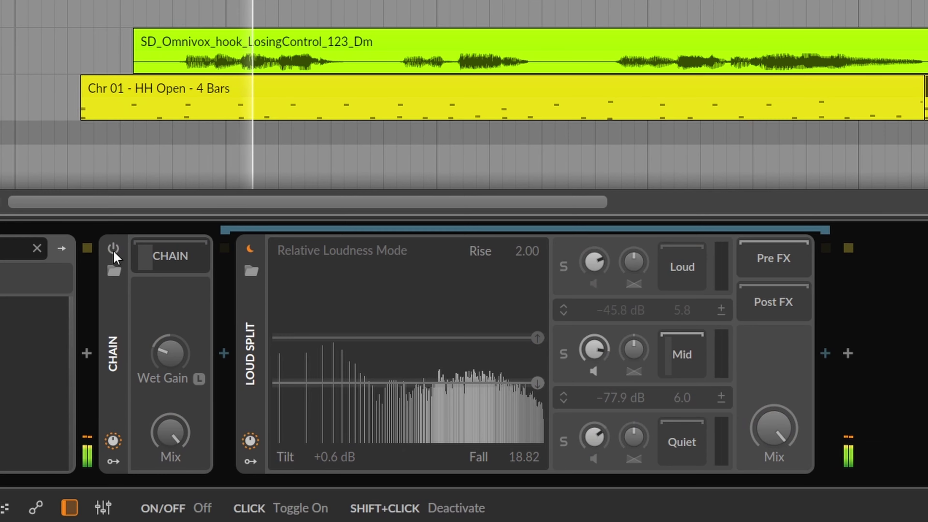
pyautogui.click(113, 252)
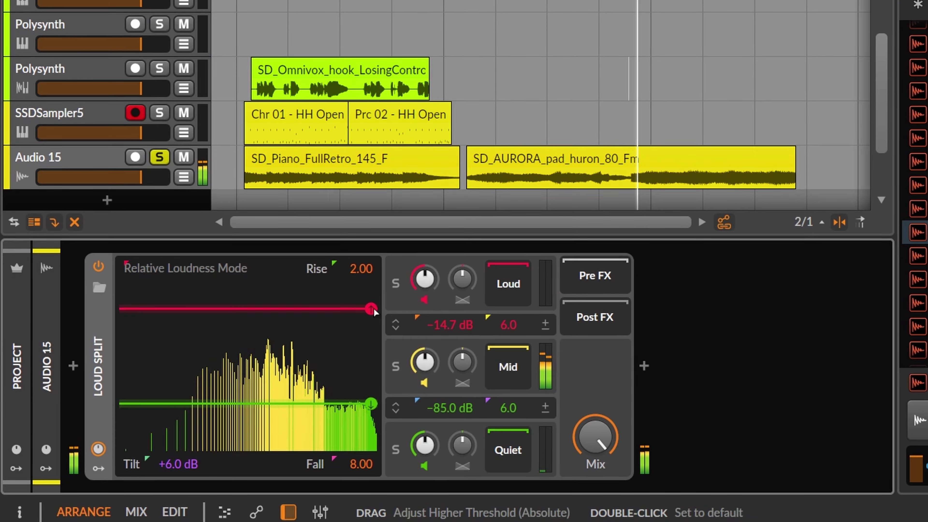
# - Set Loud Split's thresholds to -34.8 dB and -78.0 dB, silencing the Loud band's gain during playback
pyautogui.moveTo(371, 307); pyautogui.dragTo(391, 499)
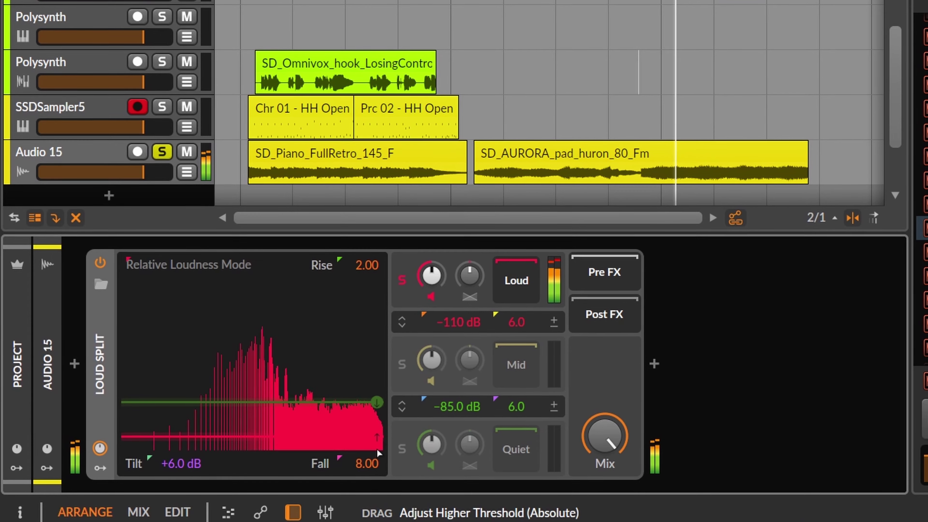
pyautogui.moveTo(376, 436); pyautogui.dragTo(390, 331)
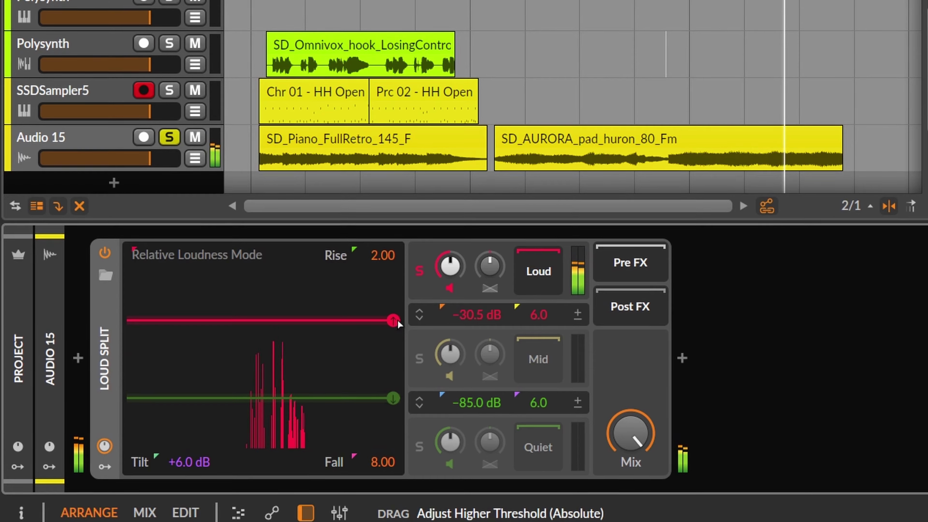
pyautogui.moveTo(397, 321); pyautogui.dragTo(402, 323)
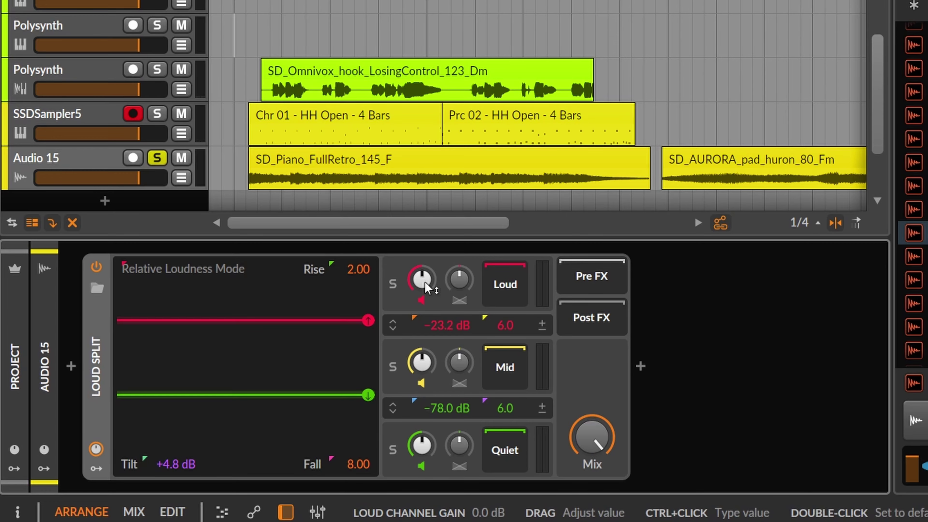
pyautogui.moveTo(425, 282); pyautogui.dragTo(445, 313)
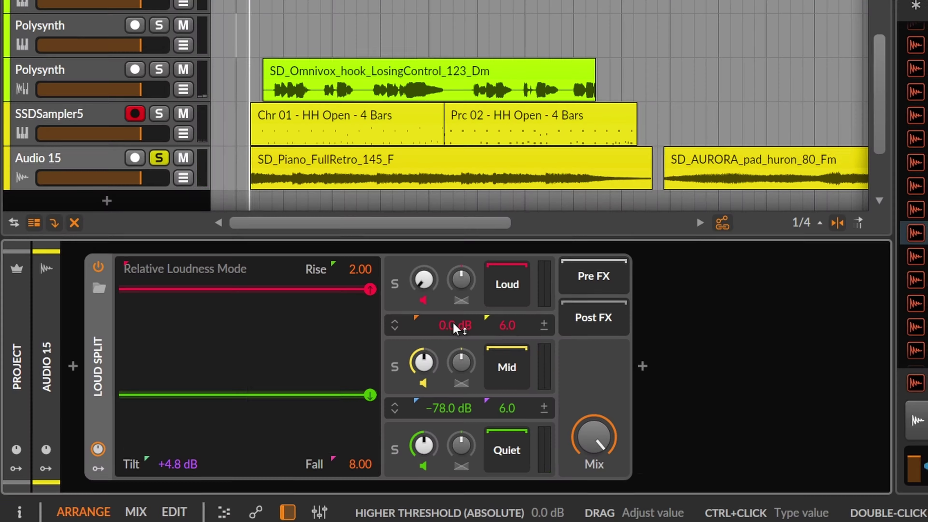
pyautogui.press('space')
pyautogui.moveTo(453, 323); pyautogui.dragTo(454, 358)
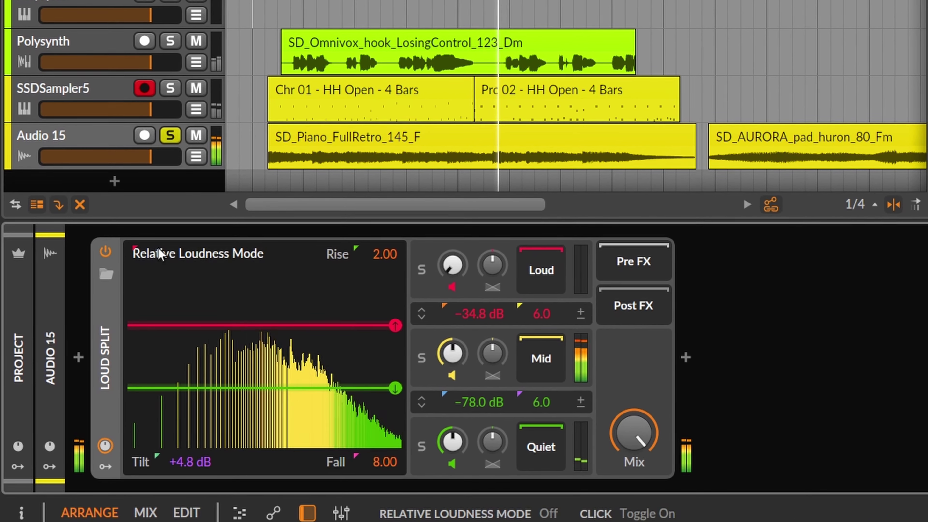
# - Compare Loud Split bypassed and on, then shape the EQ with a far-left low cut and +12 dB peak
pyautogui.click(104, 252)
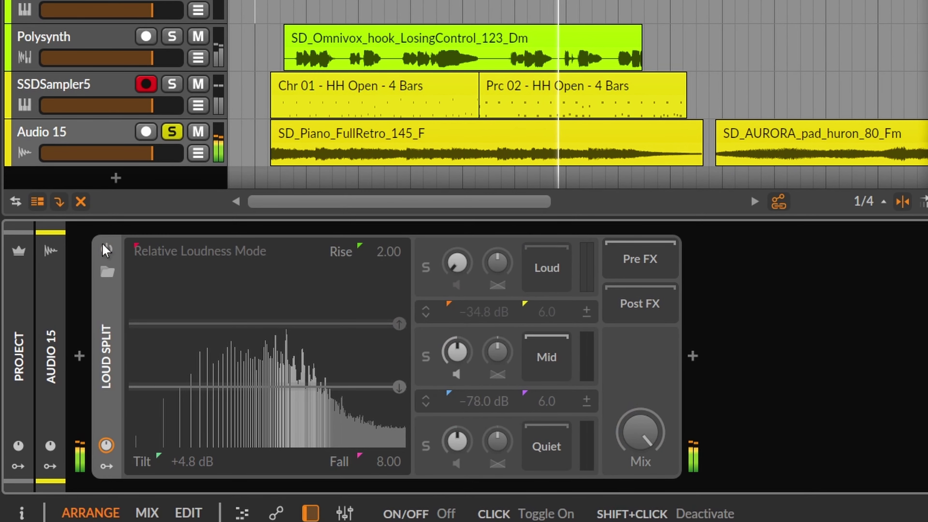
pyautogui.click(106, 250)
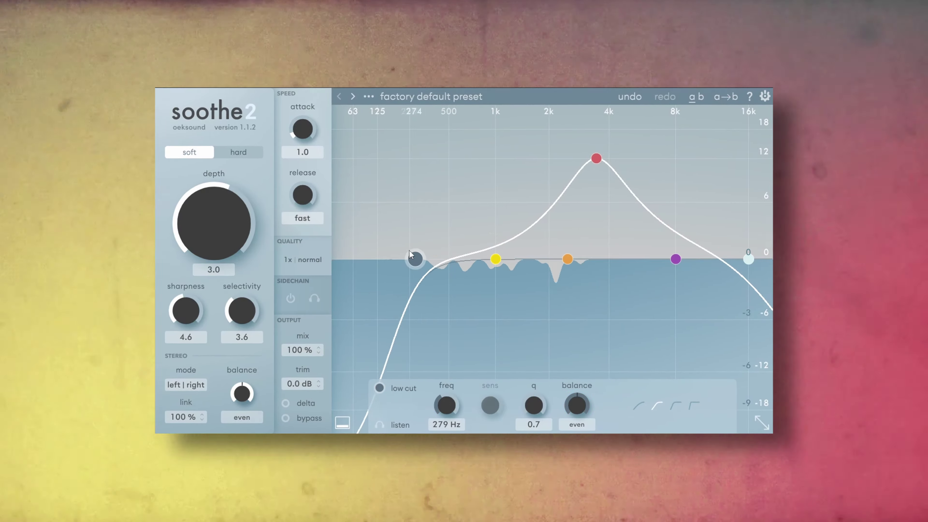
pyautogui.moveTo(411, 254); pyautogui.dragTo(334, 259)
pyautogui.moveTo(496, 259); pyautogui.dragTo(479, 157)
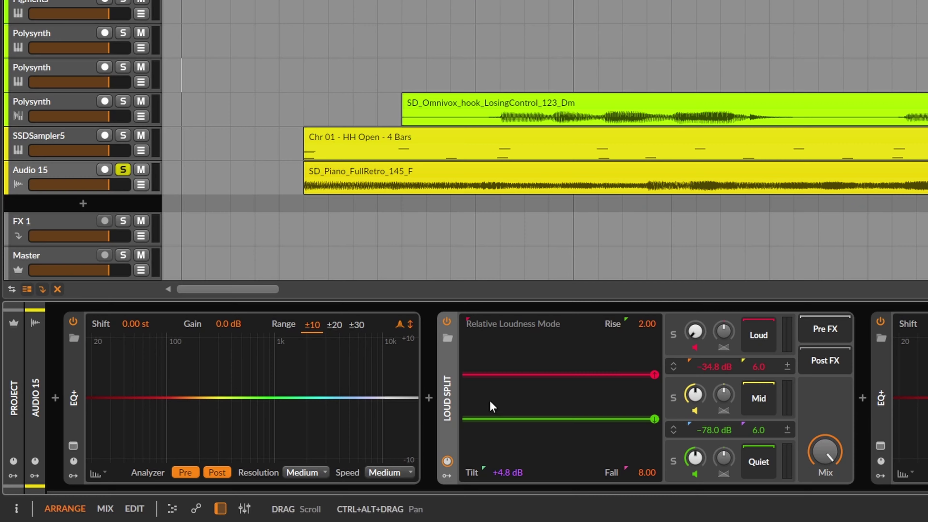
# - Collapse Loud Split and insert a Chain device before the first EQ+
pyautogui.doubleClick(450, 403)
pyautogui.click(55, 402)
pyautogui.write('dh')
pyautogui.doubleClick(307, 112)
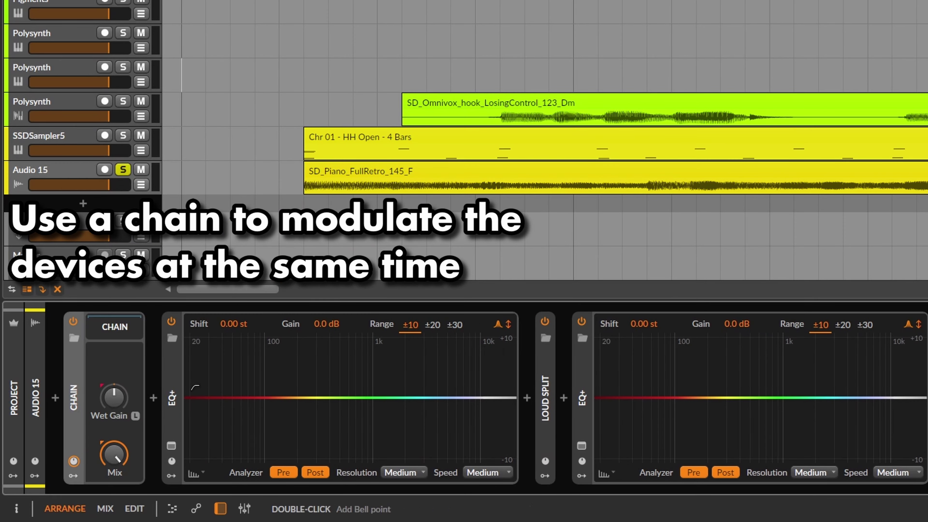
# - Add a bell band to both EQ+ devices and map the 1 Freq macro to them
pyautogui.doubleClick(209, 397)
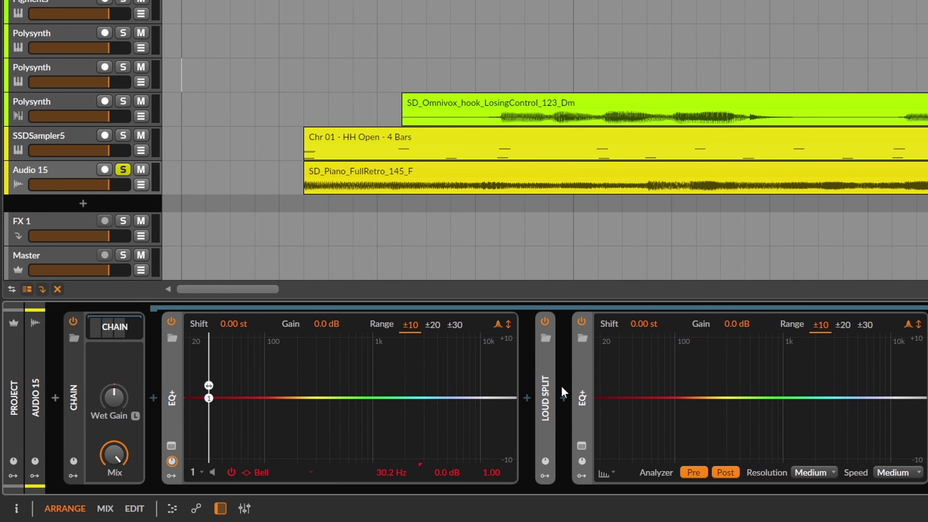
pyautogui.doubleClick(617, 397)
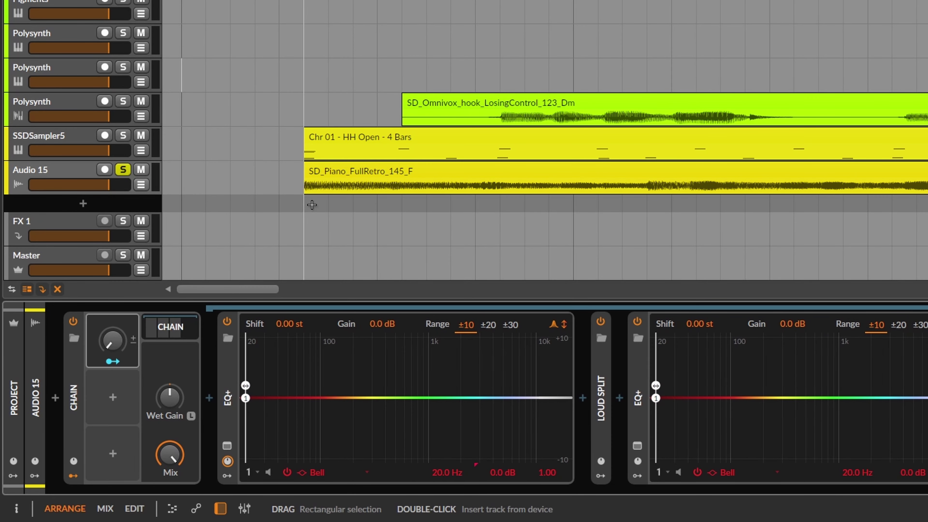
pyautogui.click(57, 367)
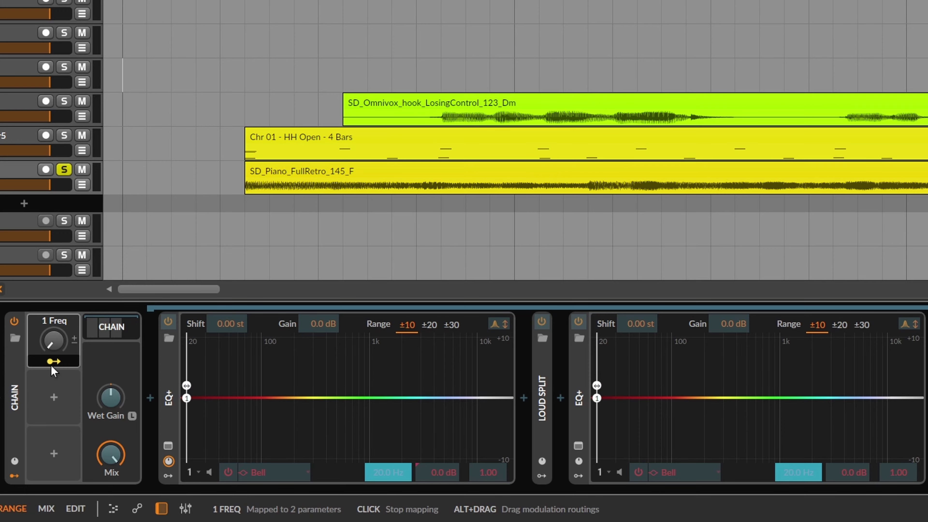
pyautogui.click(51, 361)
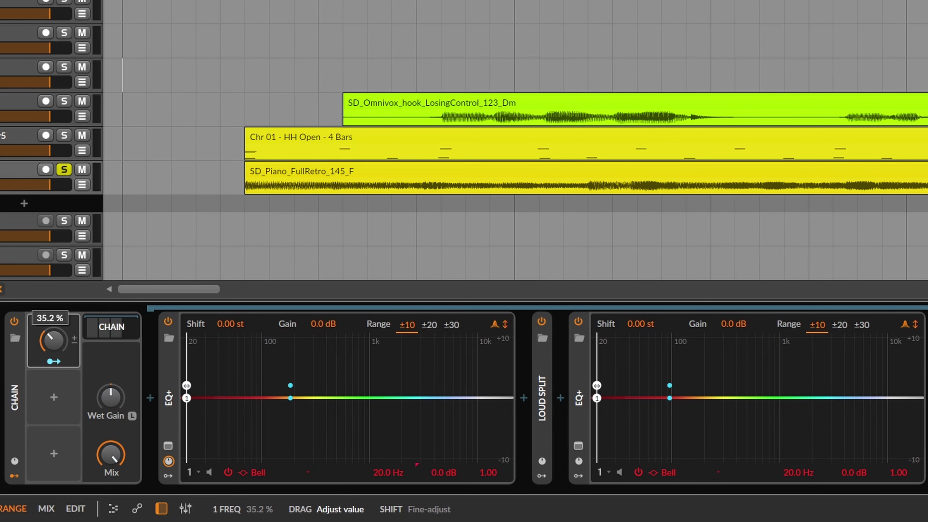
# - Add a second Macro mapped to both EQ+ Band 1 Gains, with 15.2 dB modulation amount
pyautogui.click(53, 397)
pyautogui.scroll(-5, 290, 299)
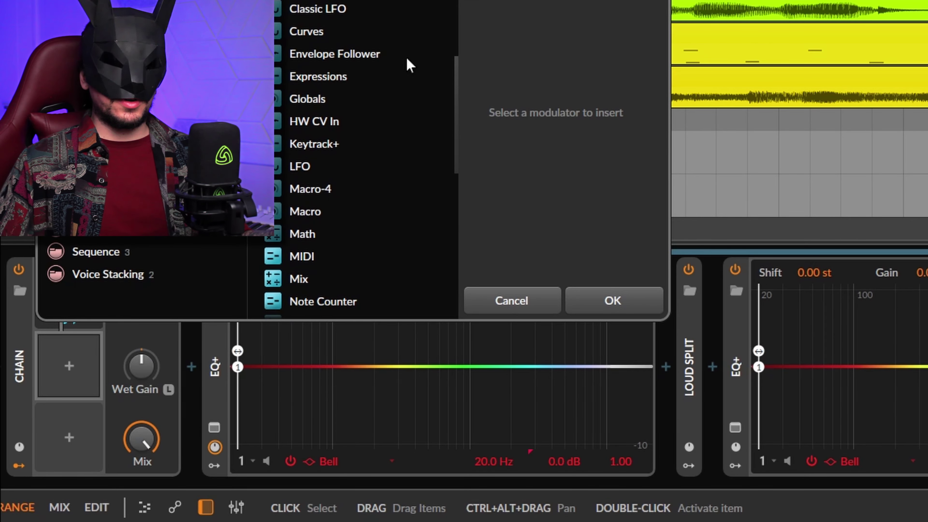
pyautogui.doubleClick(301, 213)
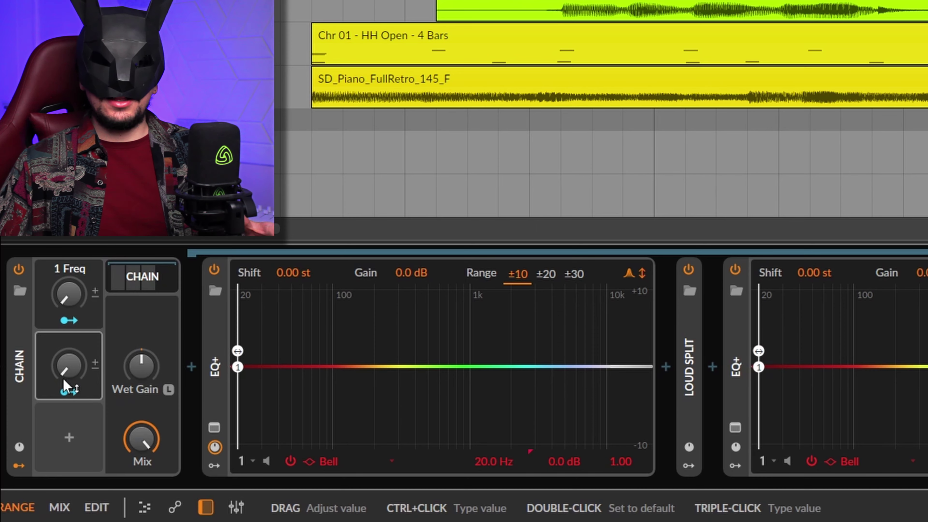
pyautogui.click(61, 392)
pyautogui.moveTo(563, 462); pyautogui.dragTo(562, 413)
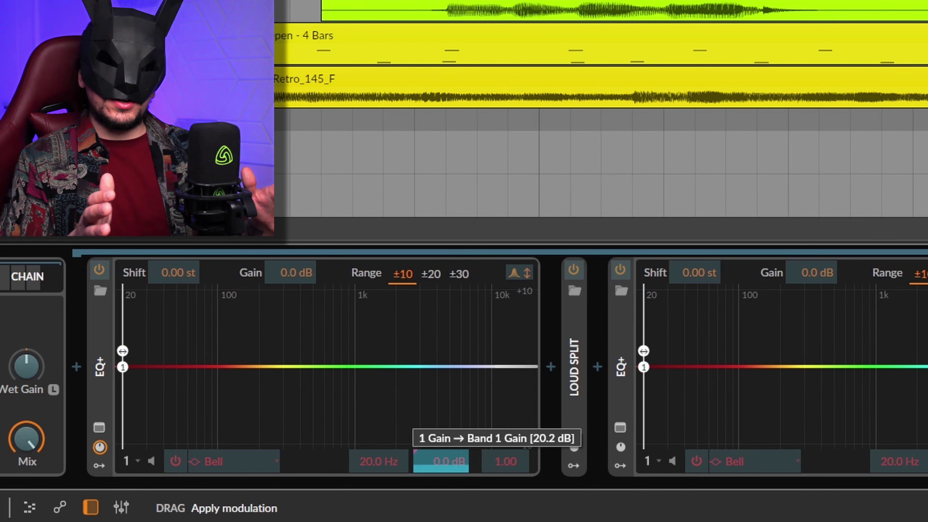
pyautogui.moveTo(441, 439)
pyautogui.mouseDown()
pyautogui.moveTo(441, 464)
pyautogui.moveTo(440, 455)
pyautogui.mouseUp()
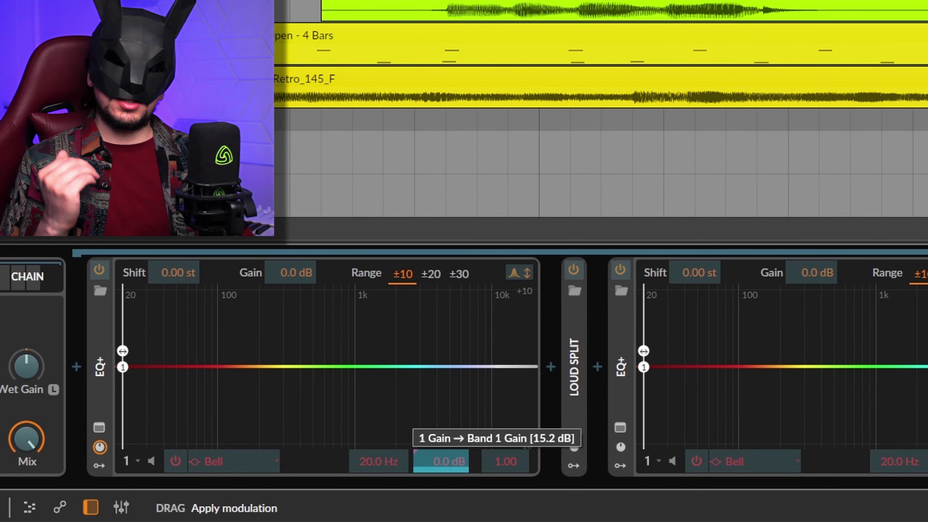
pyautogui.moveTo(831, 463); pyautogui.dragTo(830, 486)
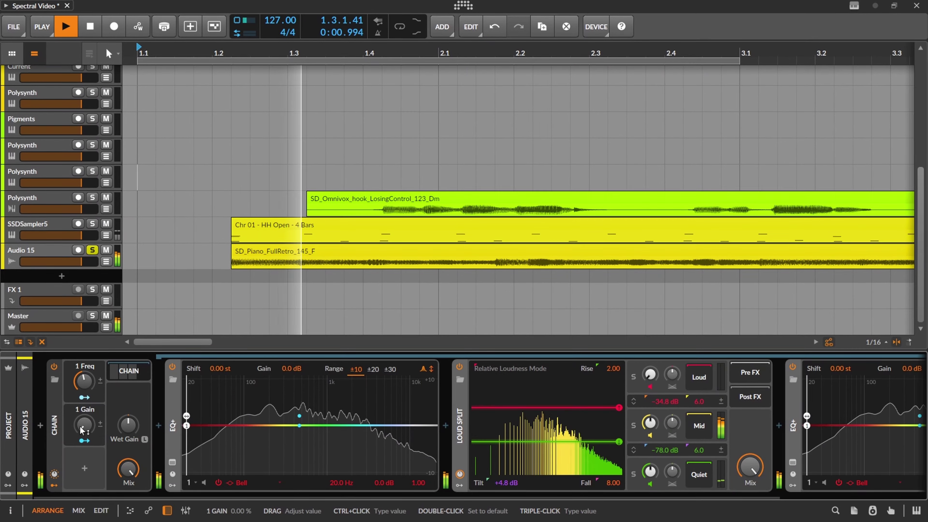
# - During playback push 1 Gain to 100 %, set 1 Freq to 45.6 %, then lower 1 Gain to 30.0 %
pyautogui.moveTo(0, 356); pyautogui.dragTo(0, 365)
pyautogui.moveTo(78, 424); pyautogui.dragTo(58, 381)
pyautogui.click(68, 376)
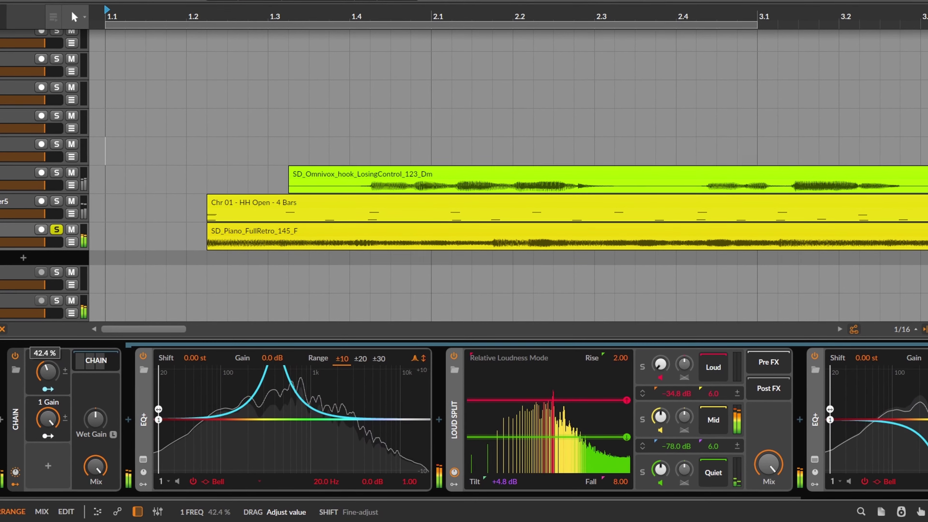
pyautogui.moveTo(48, 418); pyautogui.dragTo(47, 442)
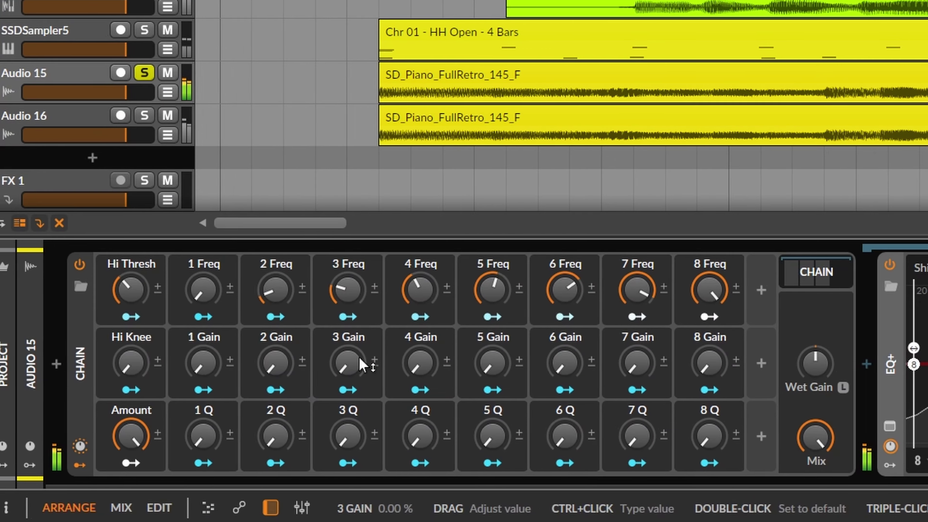
# - Set the 3 Gain macro to about 9.60 %, 3 Q to about 49.6 % and 3 Freq to 24.0 %
pyautogui.moveTo(365, 365)
pyautogui.mouseDown()
pyautogui.moveTo(364, 351)
pyautogui.moveTo(365, 360)
pyautogui.mouseUp()
pyautogui.moveTo(253, 435); pyautogui.dragTo(253, 422)
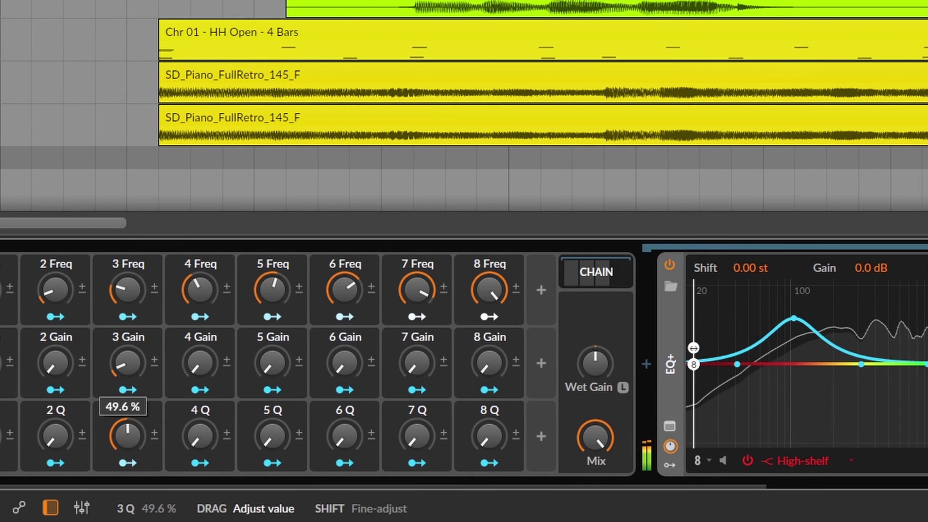
pyautogui.moveTo(127, 289); pyautogui.dragTo(127, 285)
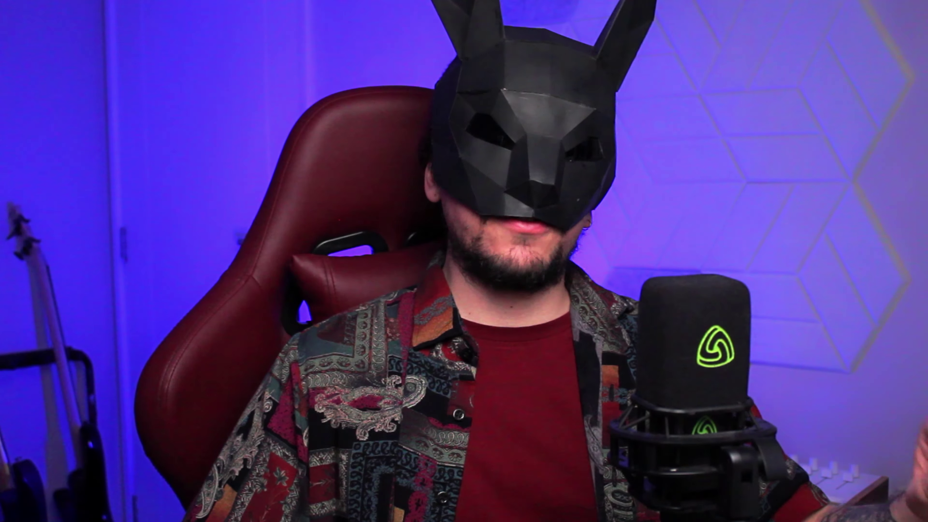